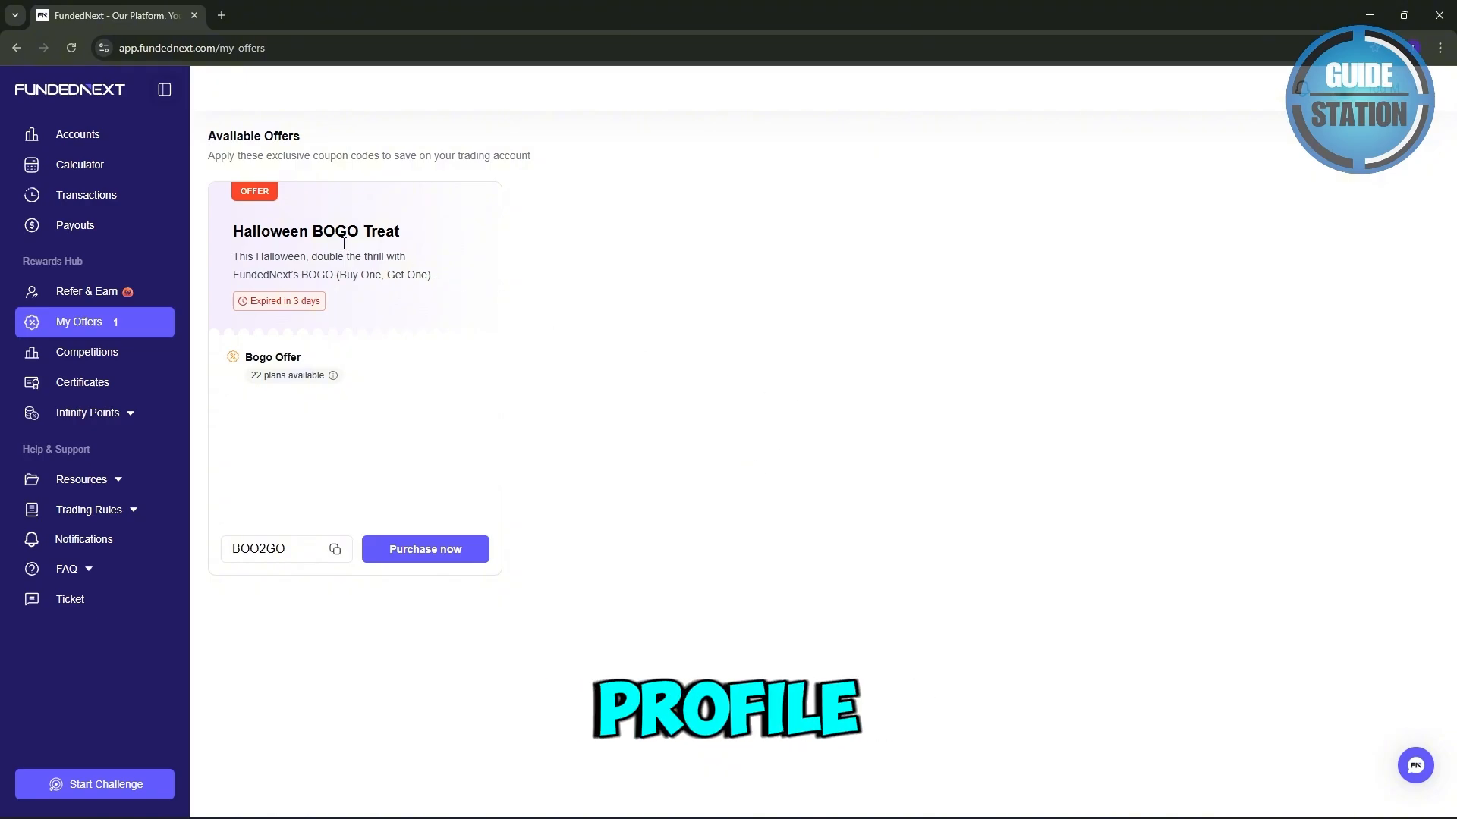
# - Go to Accounts (Profile > Security) and toggle Two-step authentication to bring up its setup dialog
pyautogui.click(77, 133)
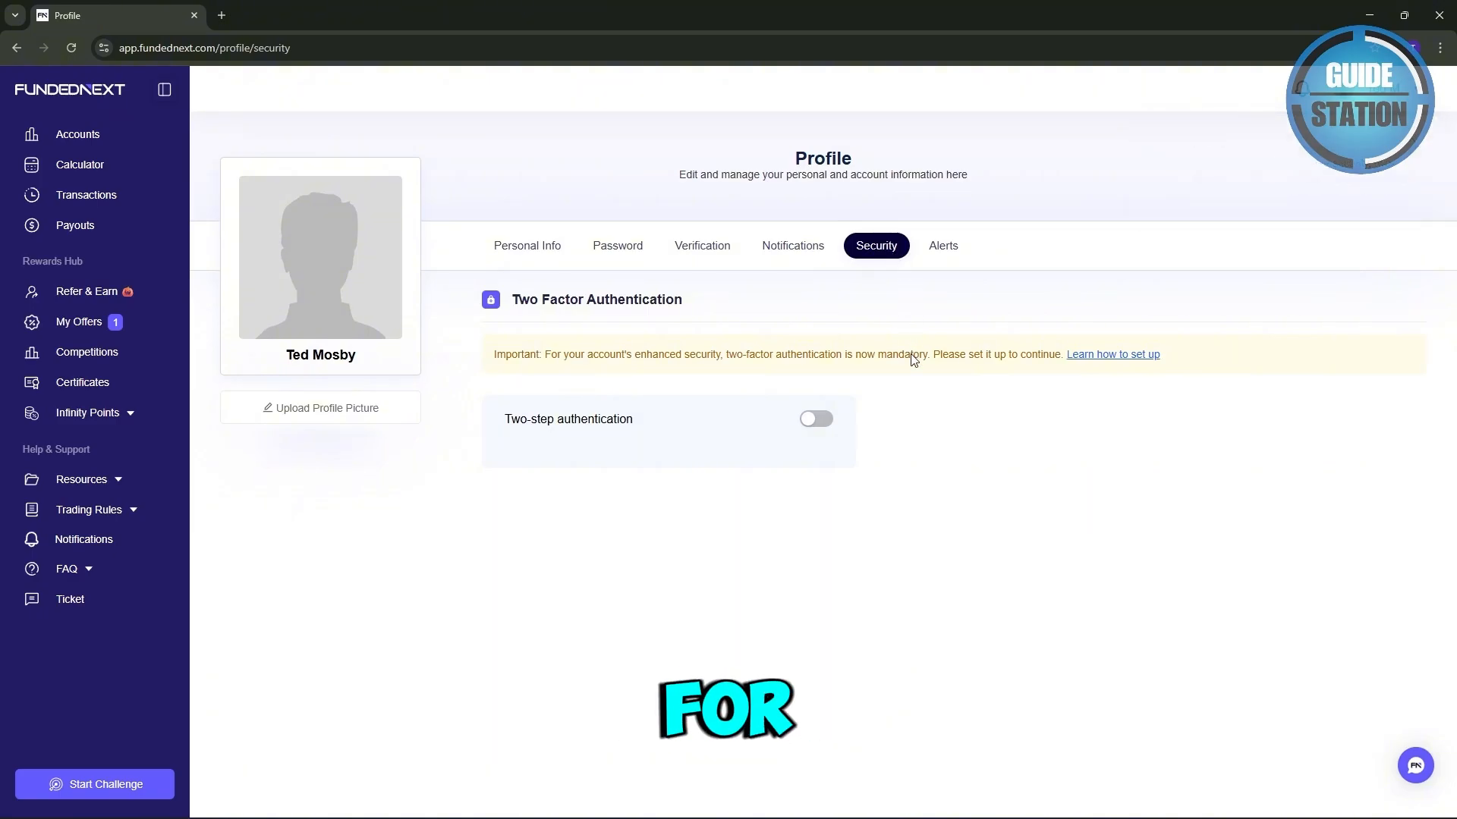
pyautogui.click(815, 421)
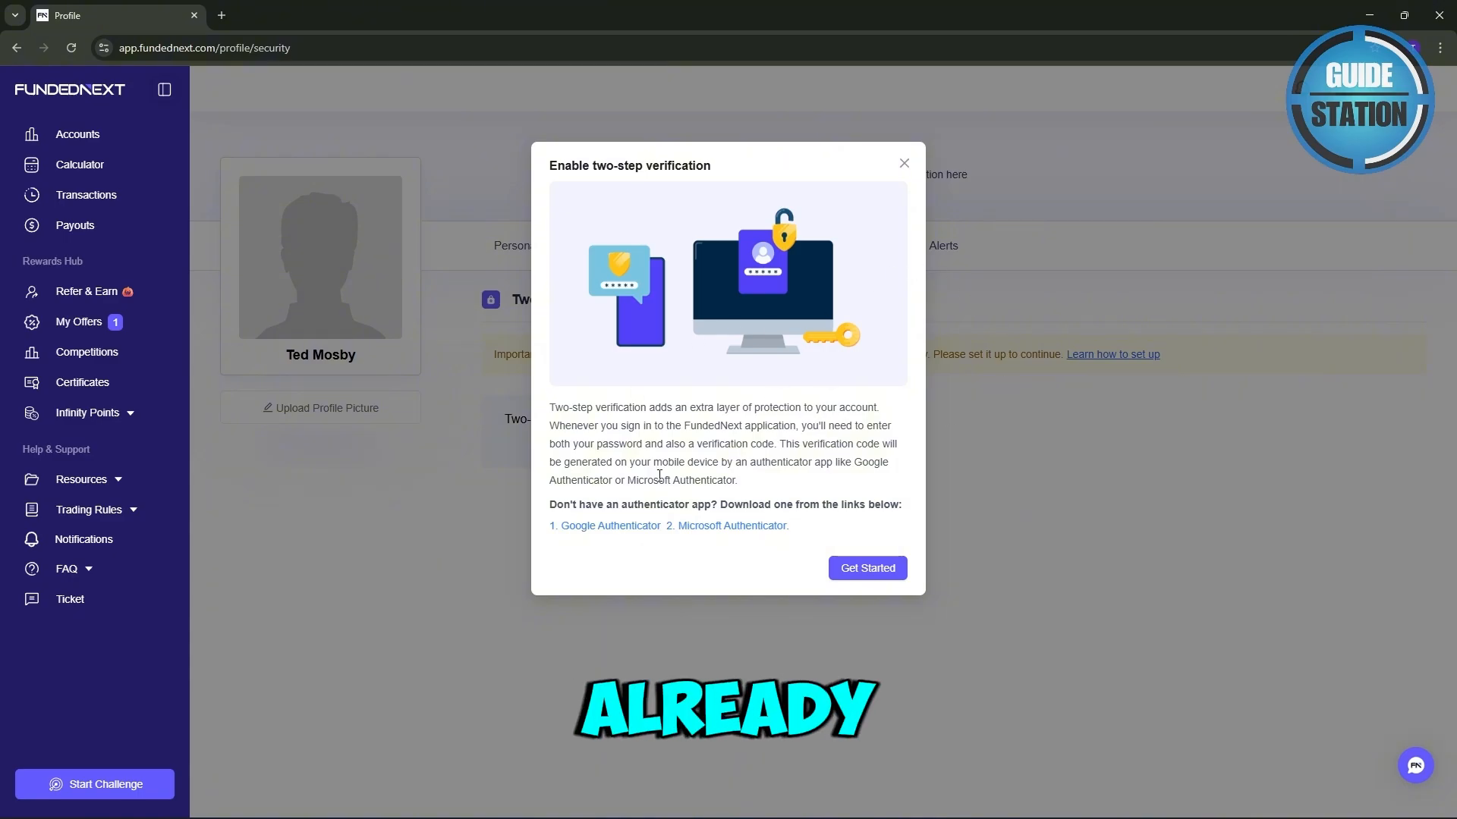
pyautogui.click(905, 165)
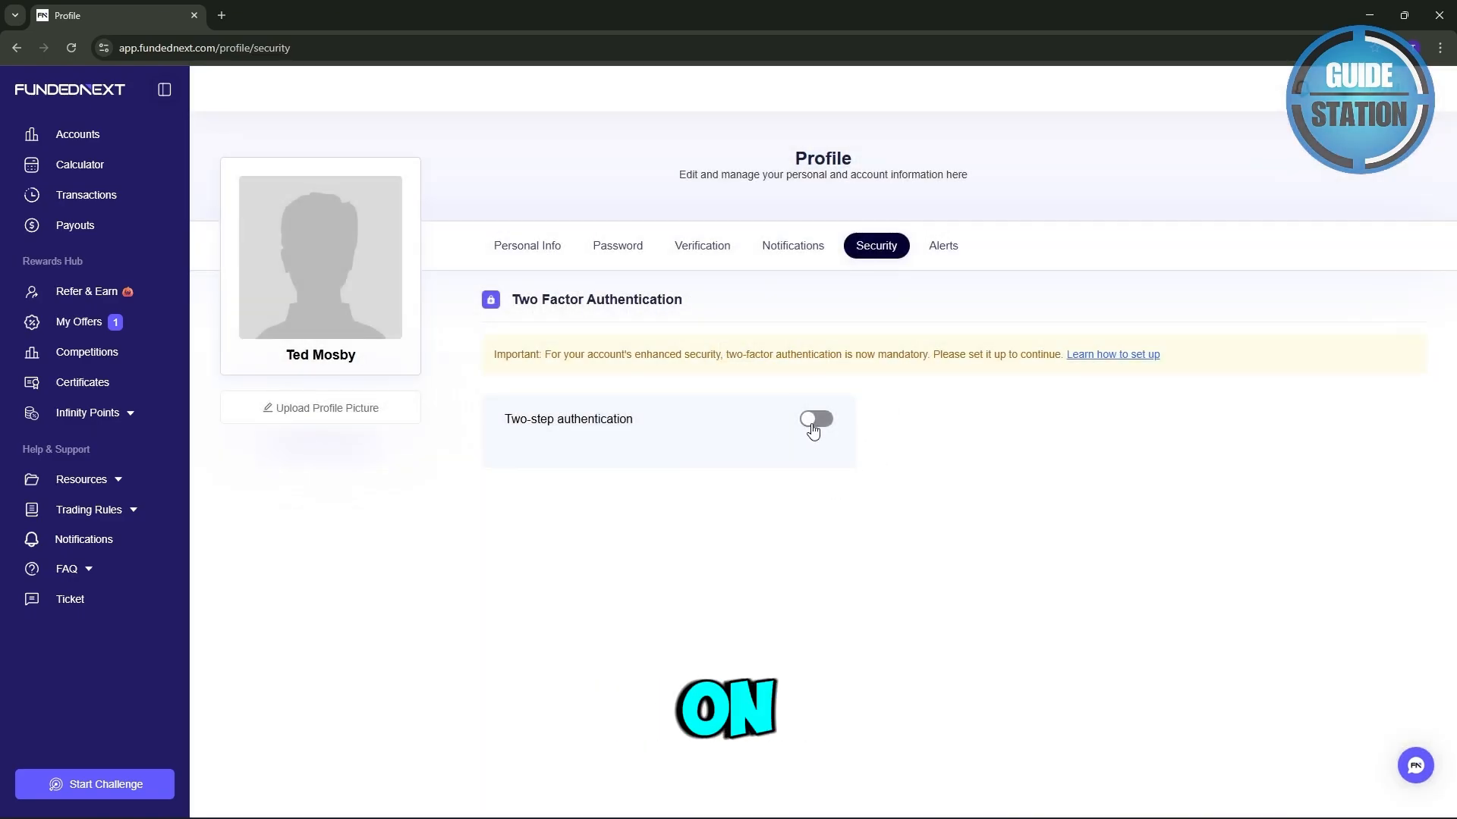
pyautogui.click(814, 421)
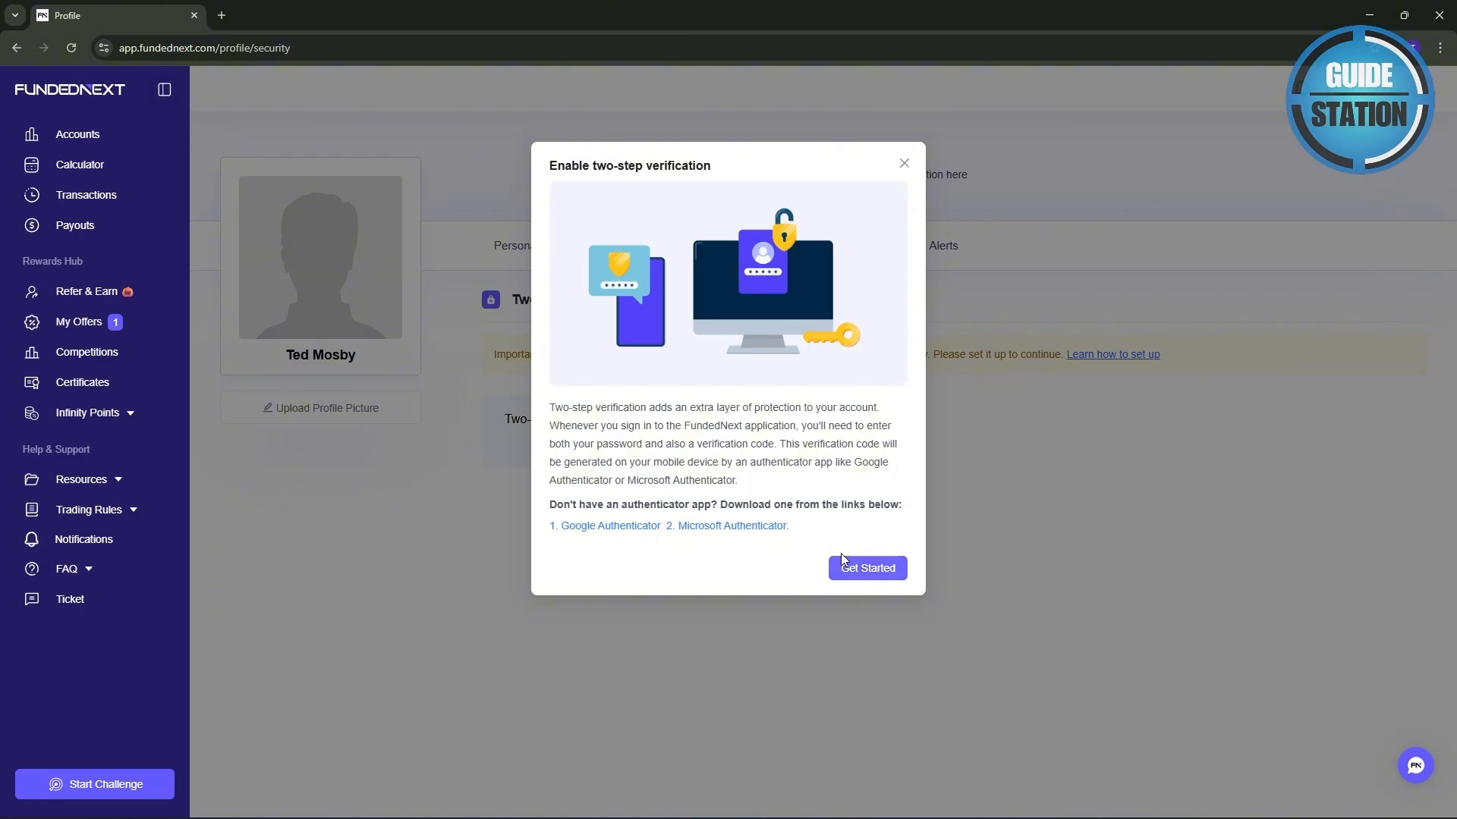
pyautogui.click(898, 570)
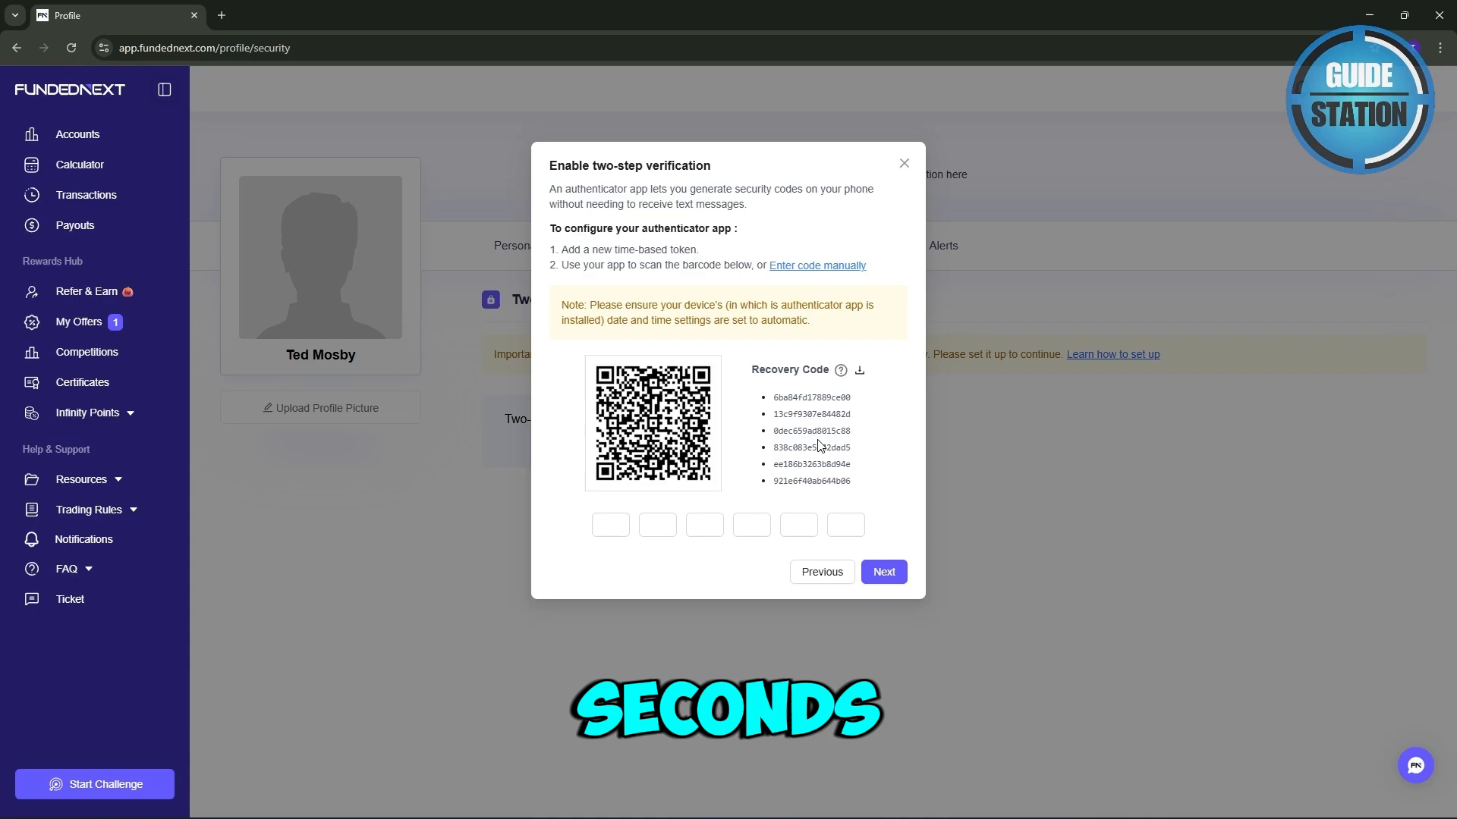
# - View the Google Authenticator Play Store page in a new tab, then return to the FundedNext Profile tab
pyautogui.click(822, 571)
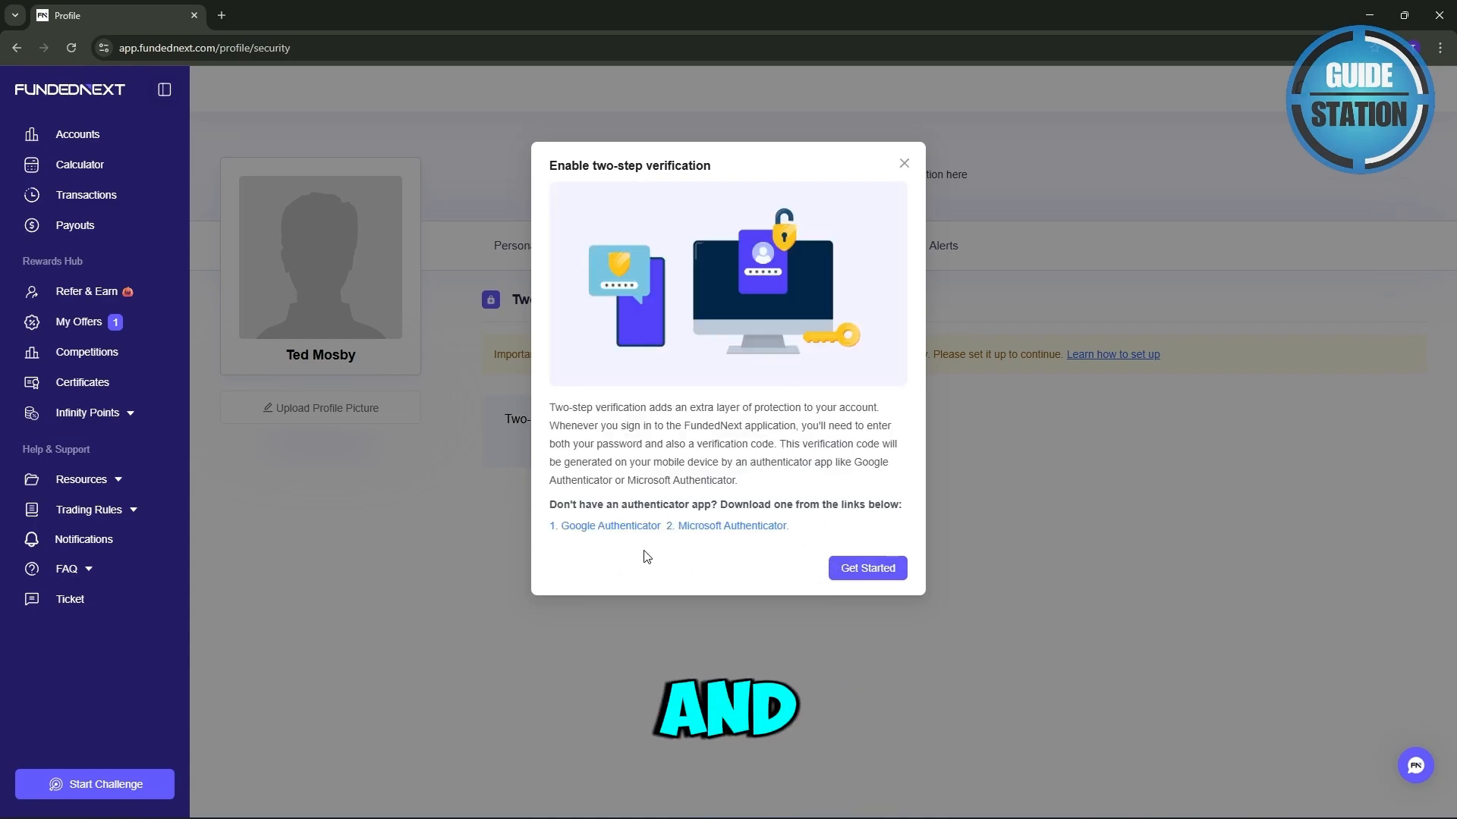
pyautogui.click(609, 525)
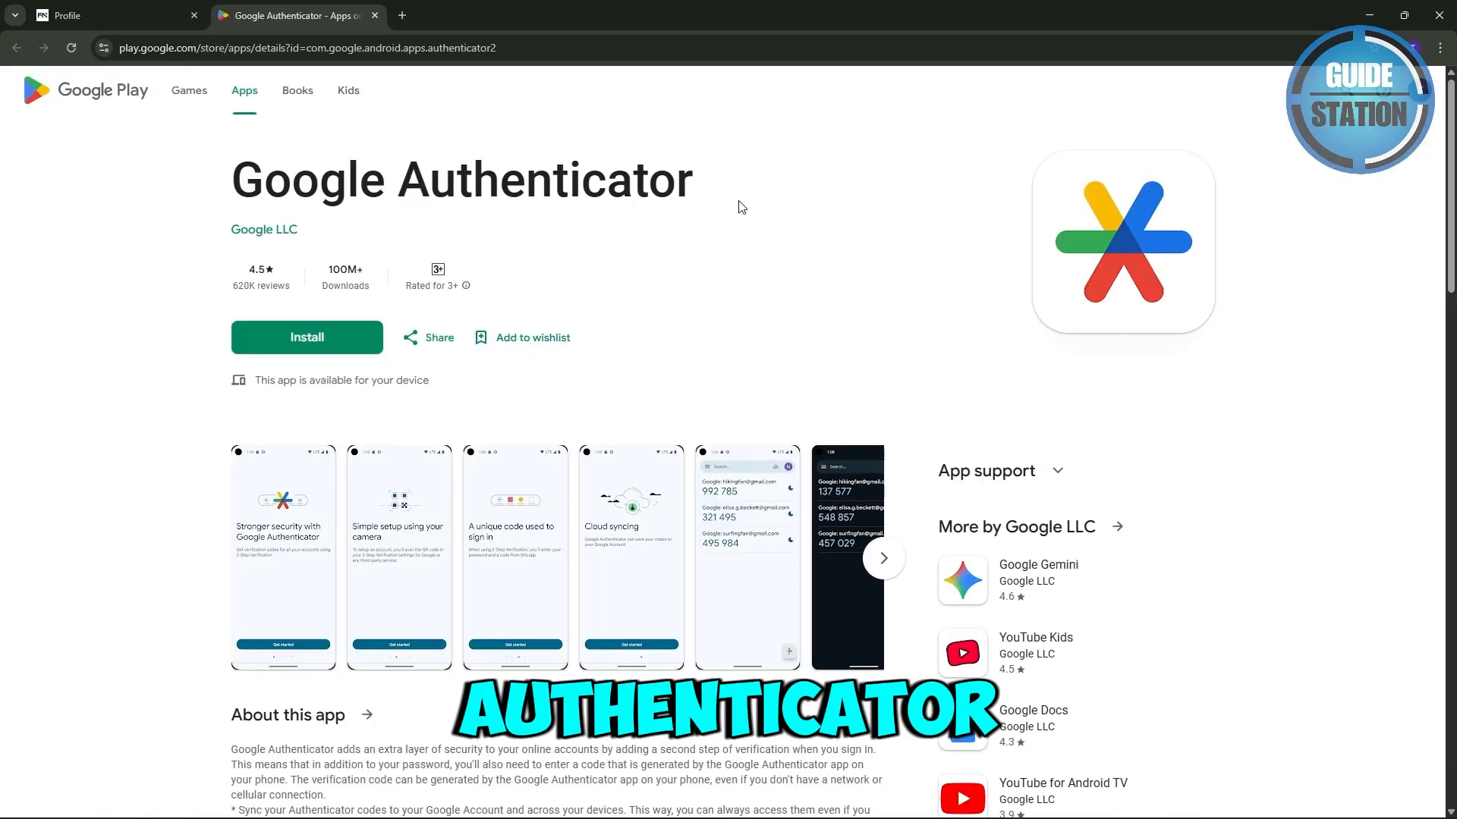
pyautogui.click(81, 15)
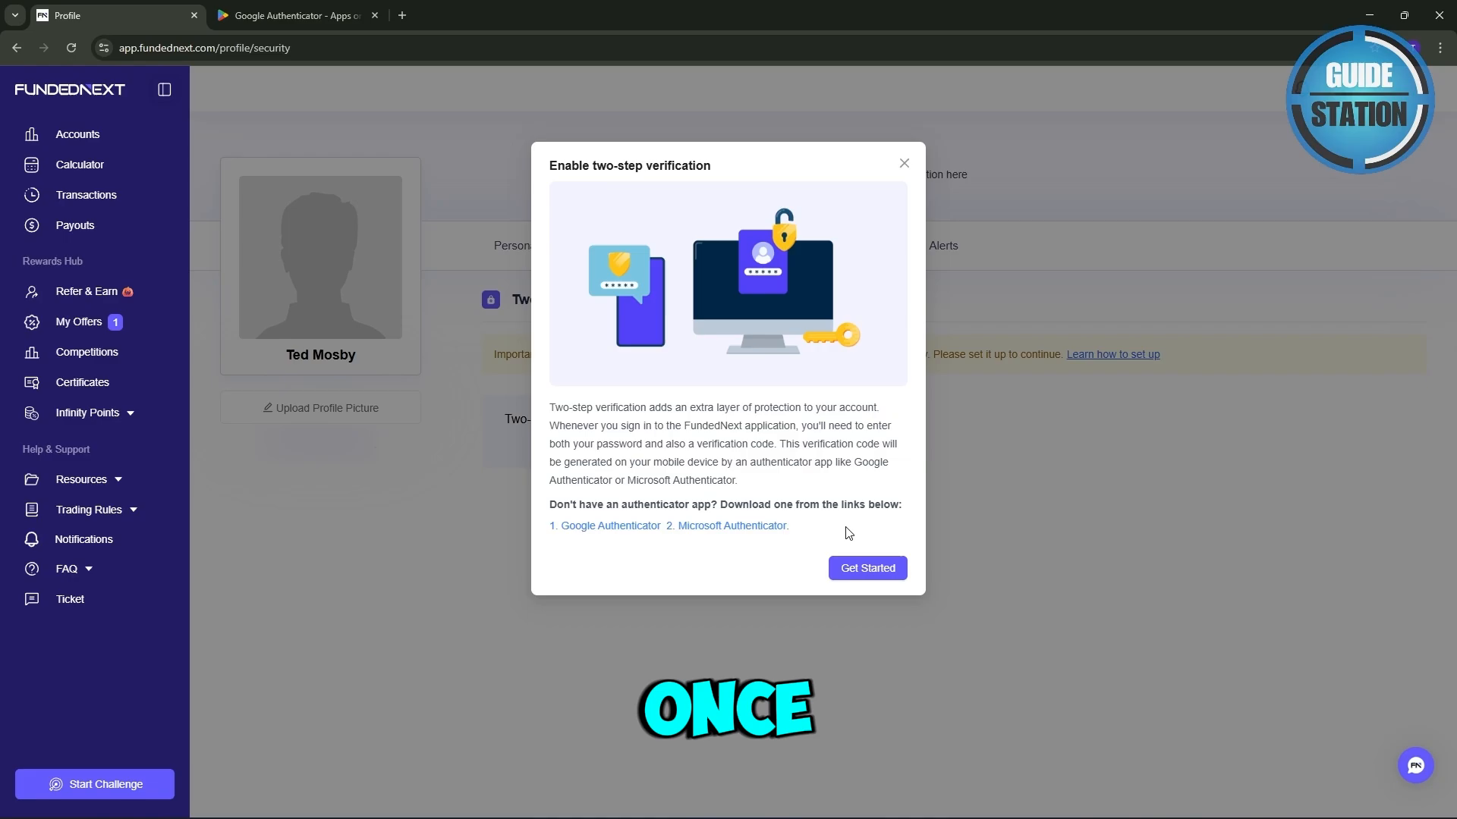
# - Get Started to reveal the authenticator QR code and recovery codes
pyautogui.click(868, 567)
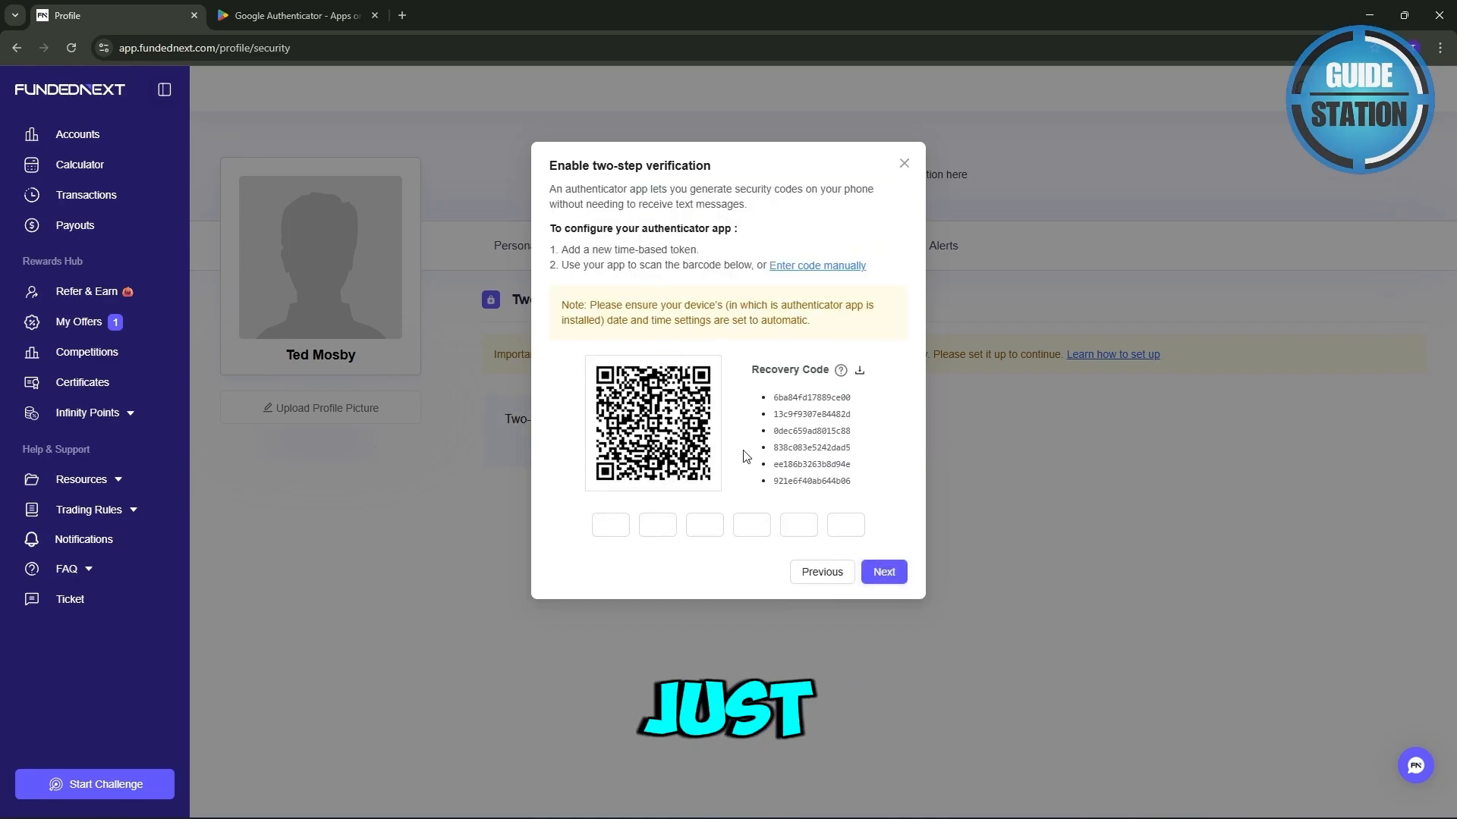